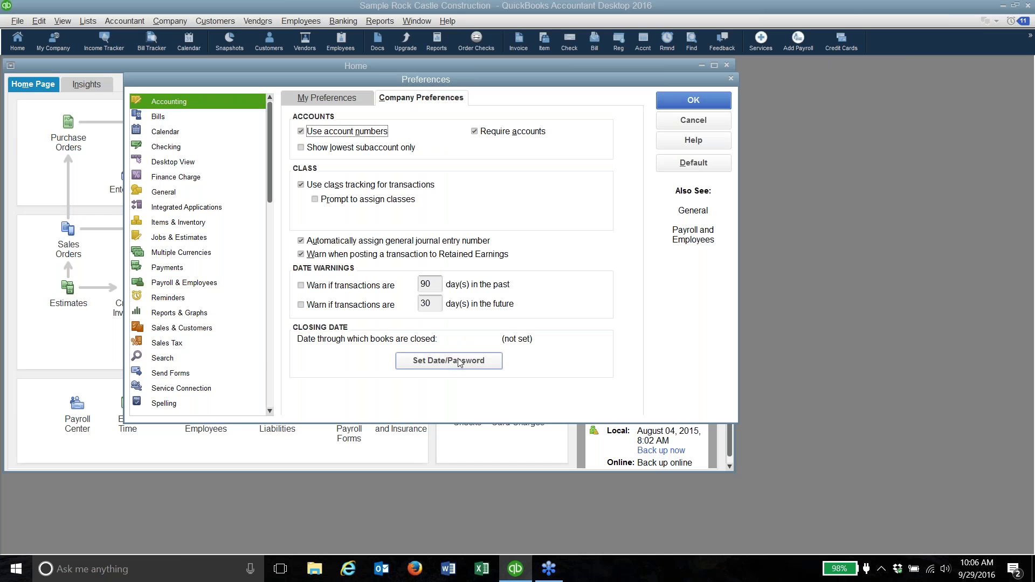
Step: View the closing date and password settings without changing them, and look over the personal Desktop View preferences
click(464, 360)
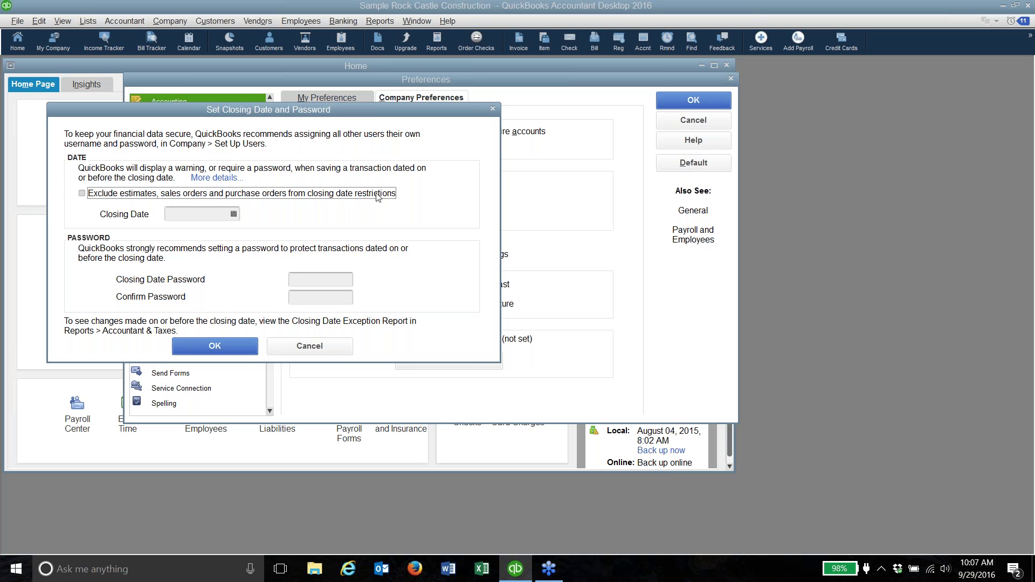
click(317, 345)
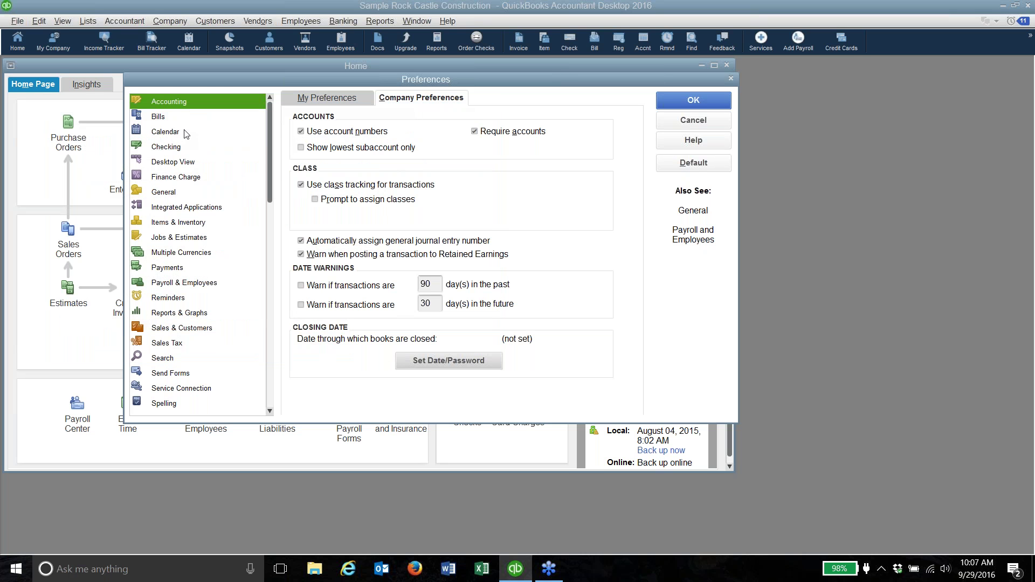
click(182, 163)
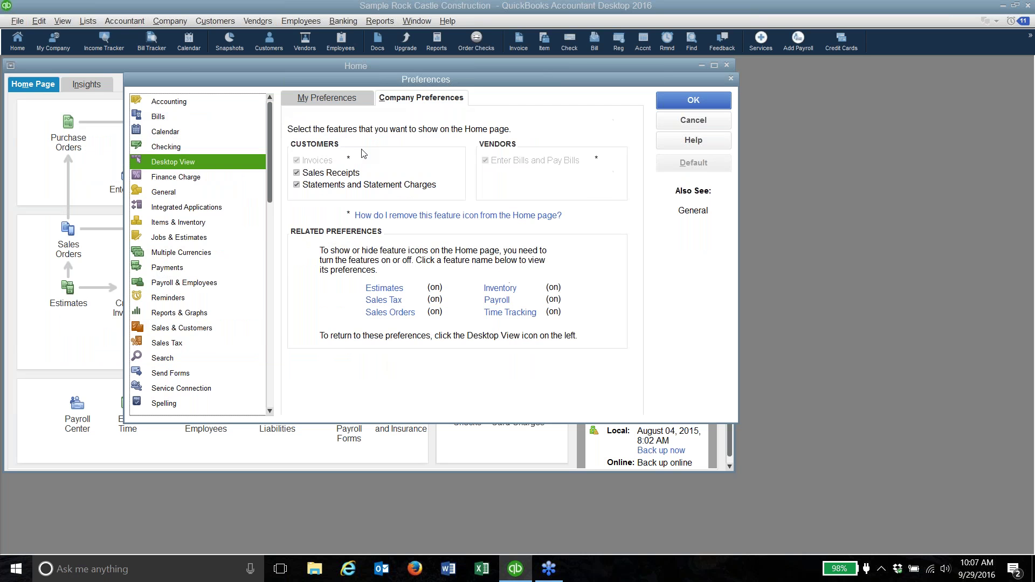
click(330, 98)
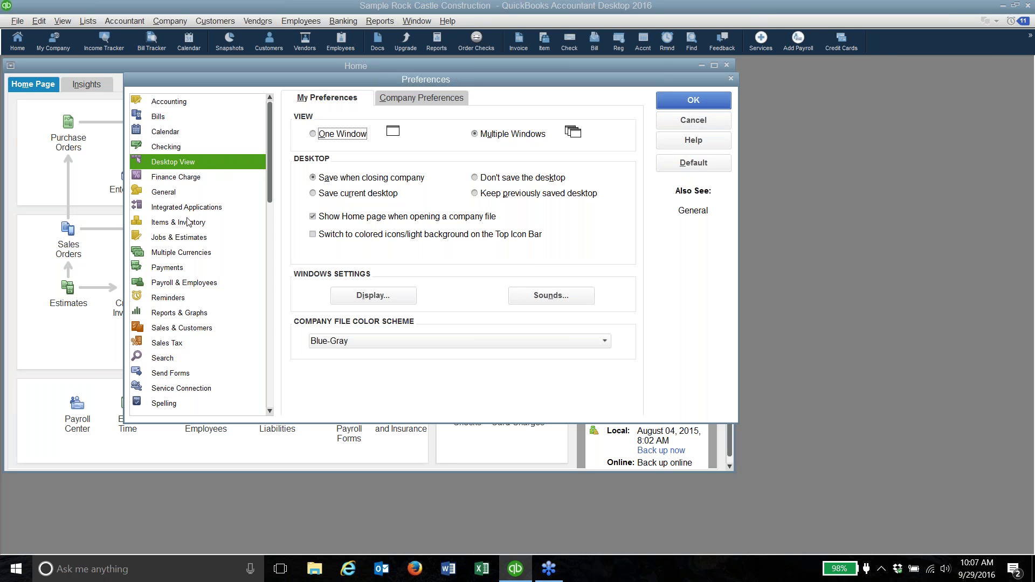
Step: Enable showing the Reminders List when opening a company file, review the company reminder settings, and save the preferences
click(182, 295)
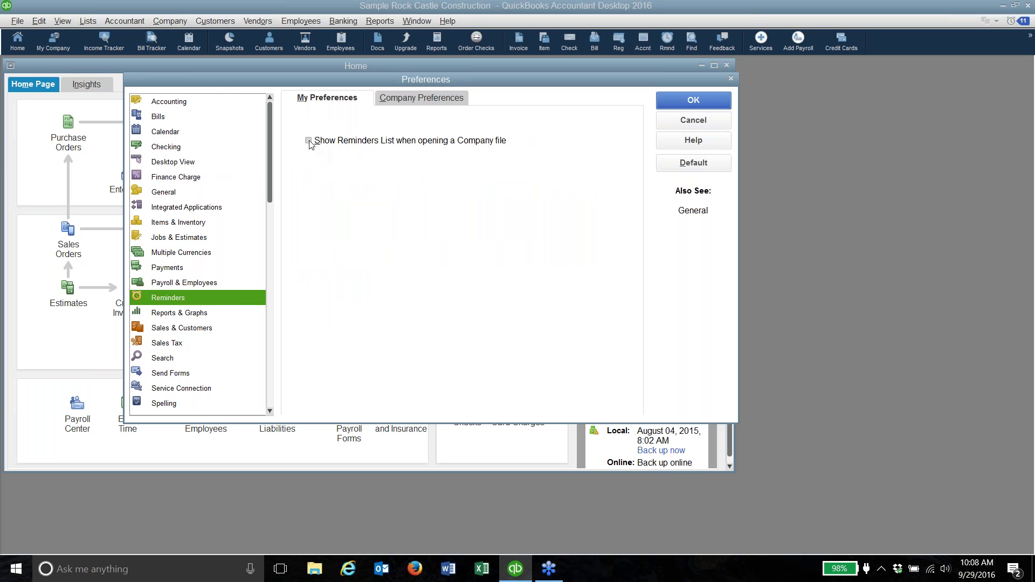
click(410, 101)
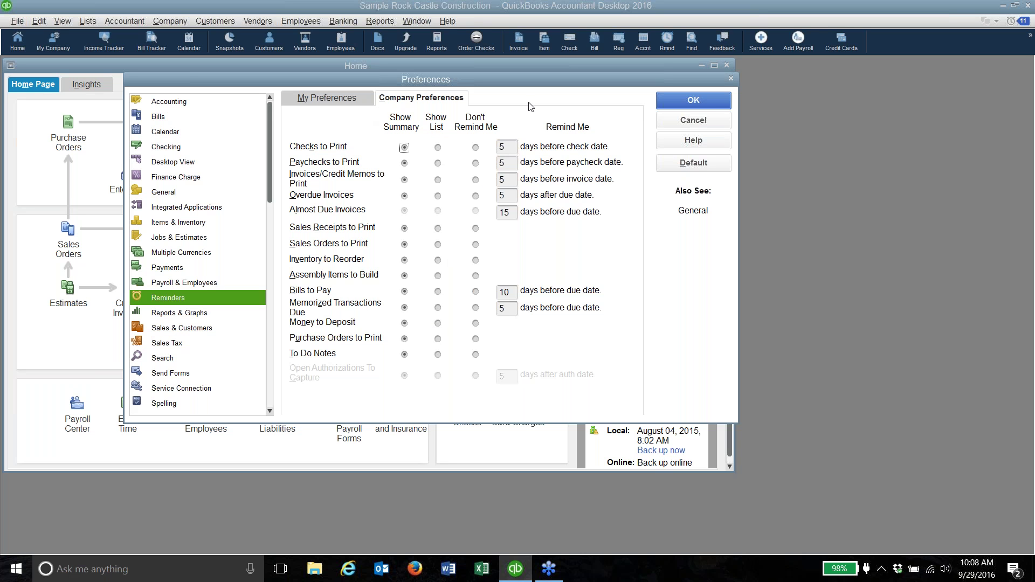
click(672, 103)
Step: View the company's Reminders list and close it
click(215, 20)
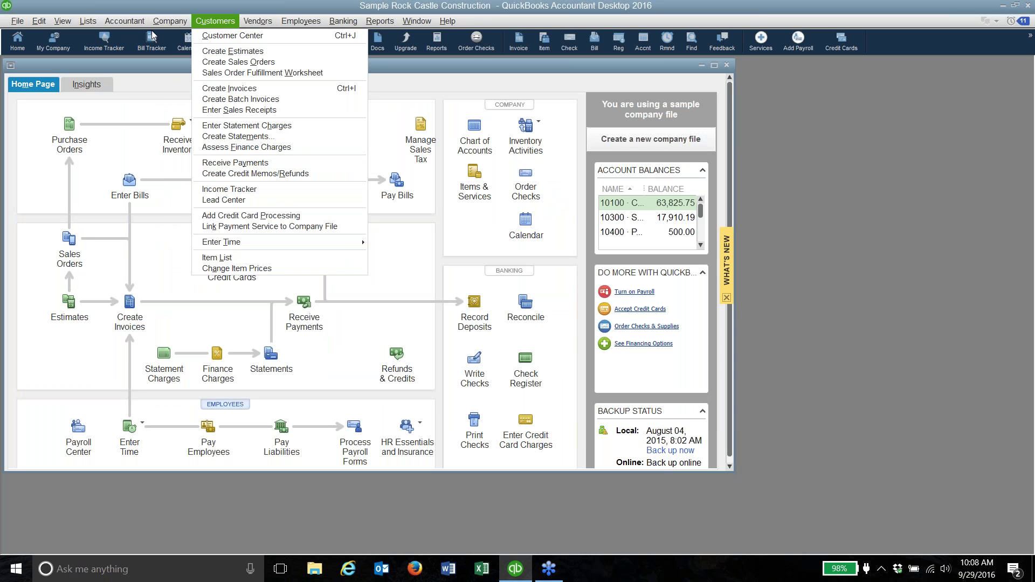
click(170, 20)
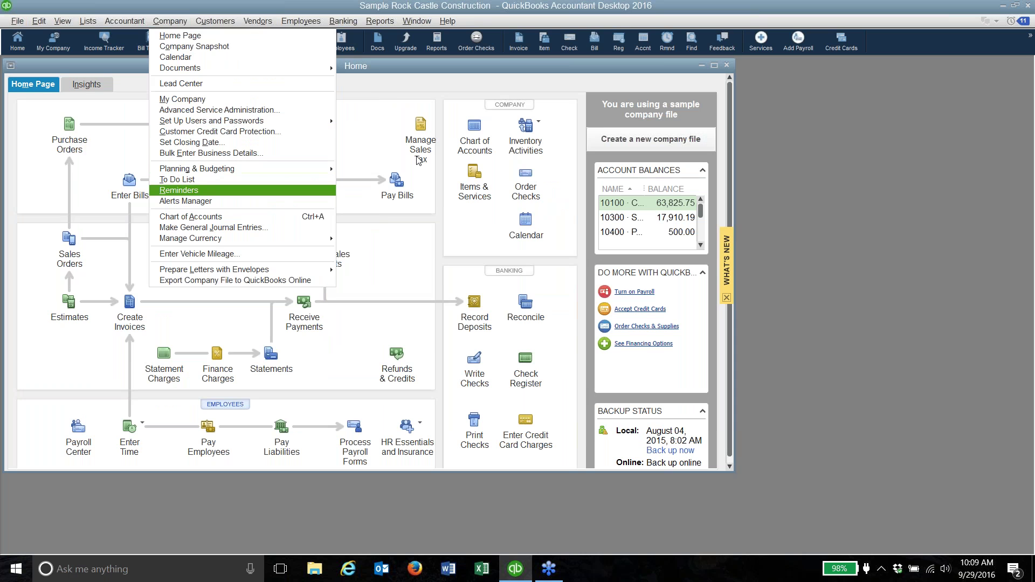
key(Return)
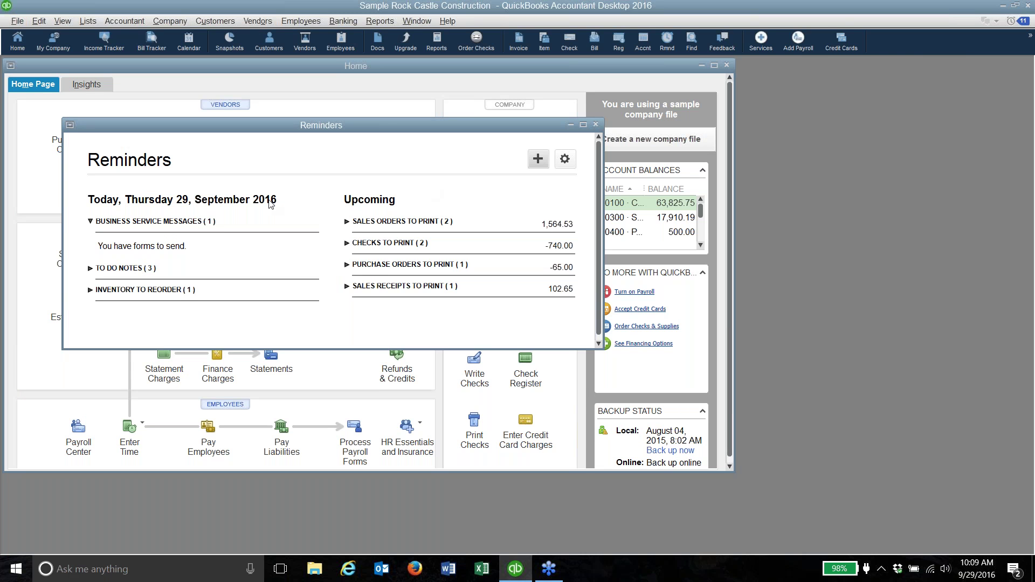
click(596, 125)
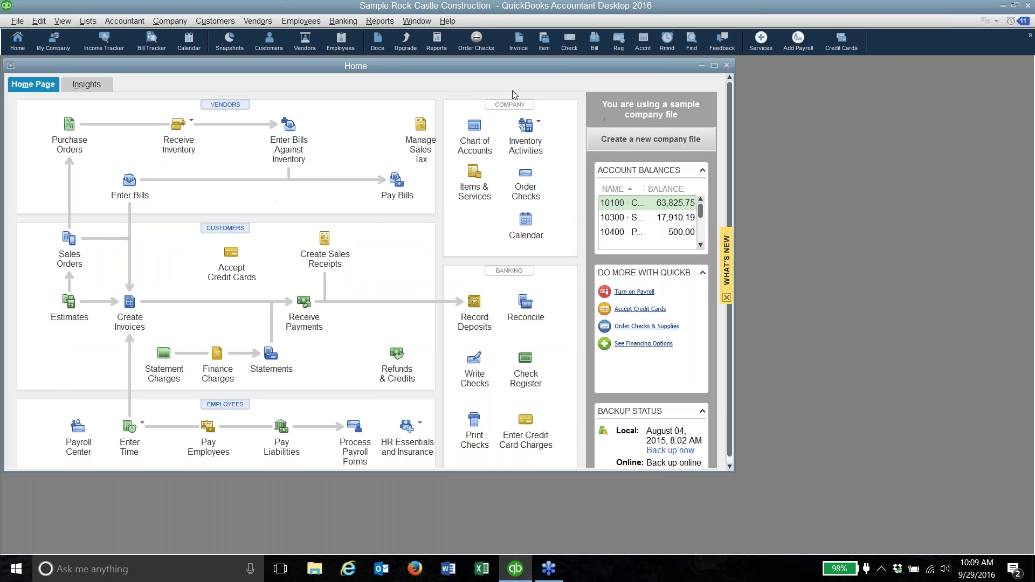
Step: Reopen the preferences and view both the personal and company Send Forms settings
click(38, 21)
click(51, 174)
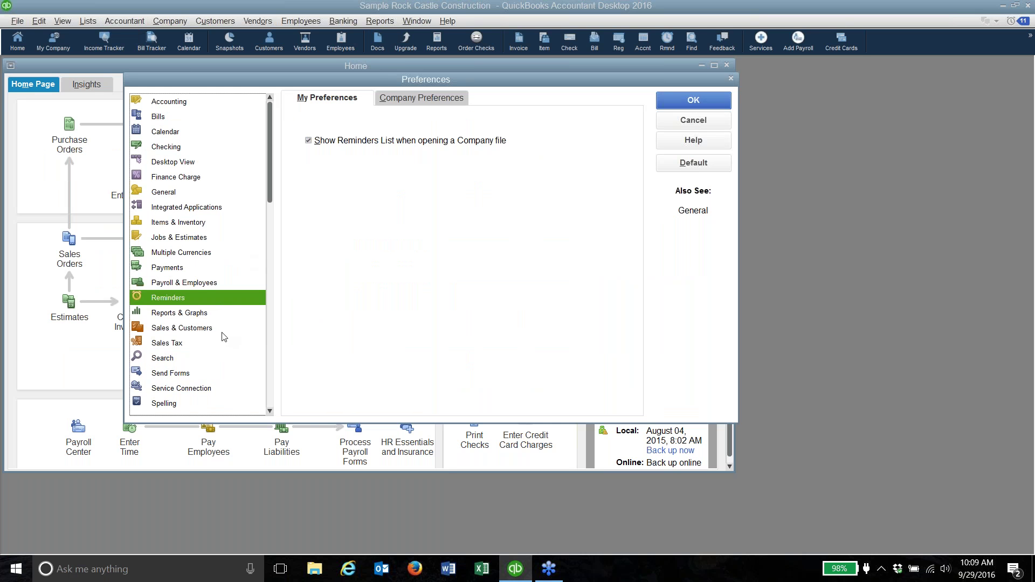
click(187, 374)
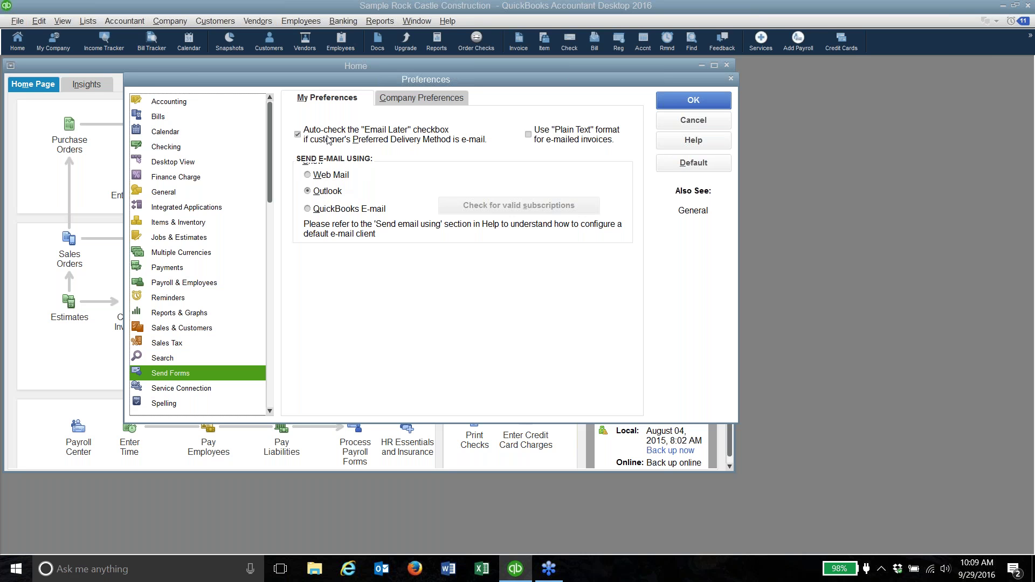
click(426, 100)
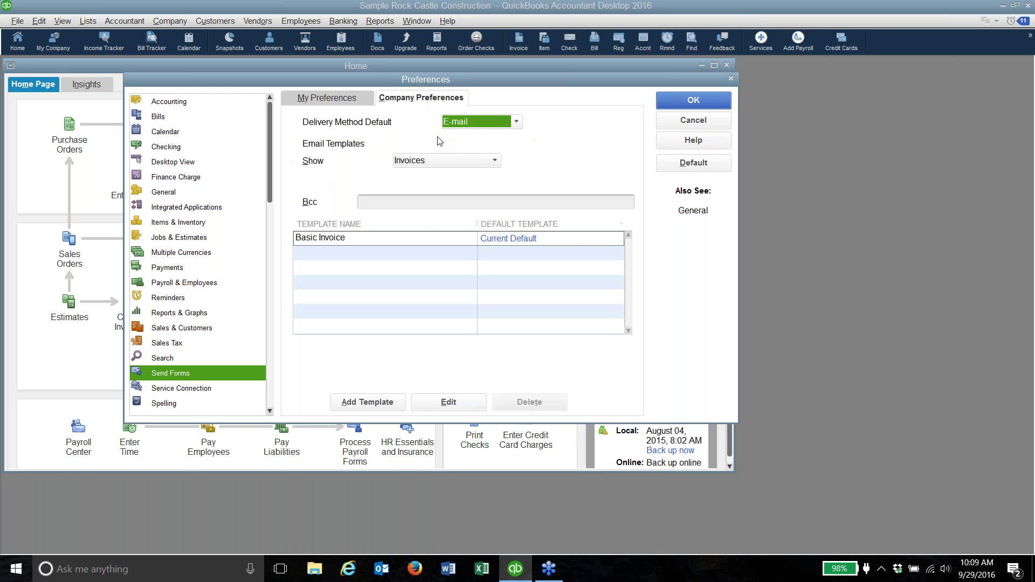
Step: Show the Estimates email templates in the Send Forms settings and check the default template entry for Basic Estimate
click(494, 161)
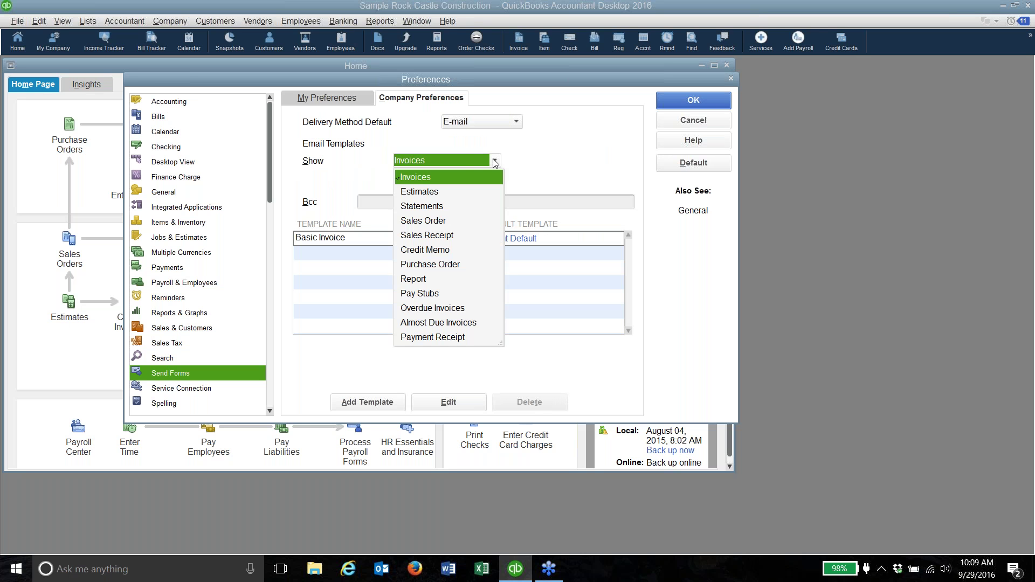
click(439, 193)
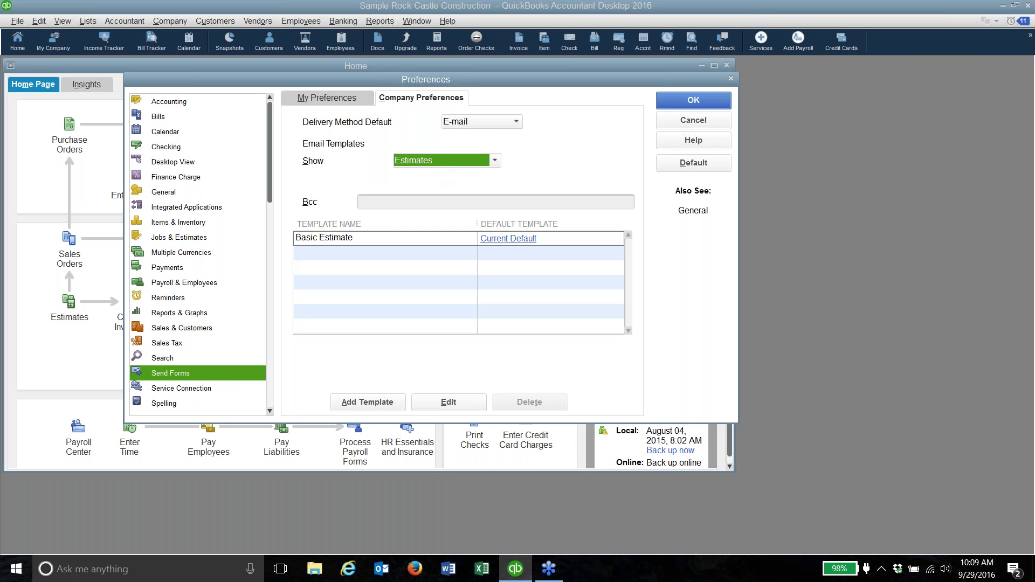
click(516, 240)
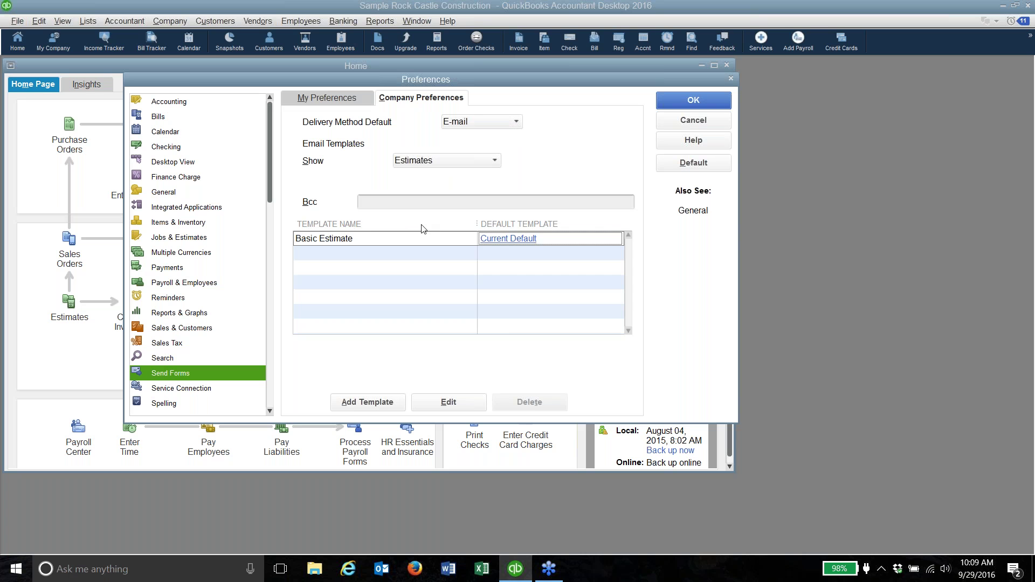
Step: Show the Statements email templates and examine the wording of a new statement template without saving it
click(494, 161)
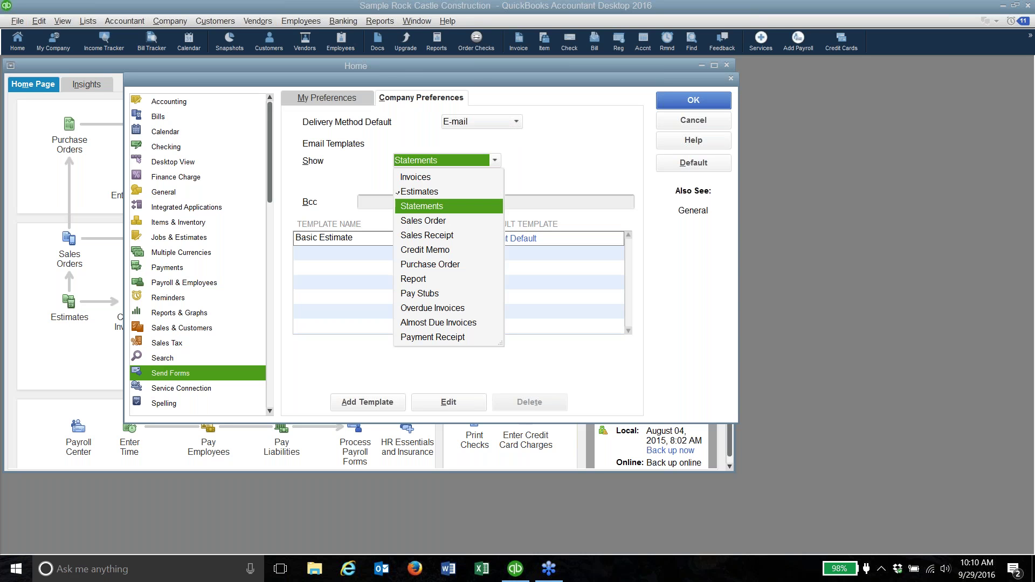
click(448, 206)
click(503, 241)
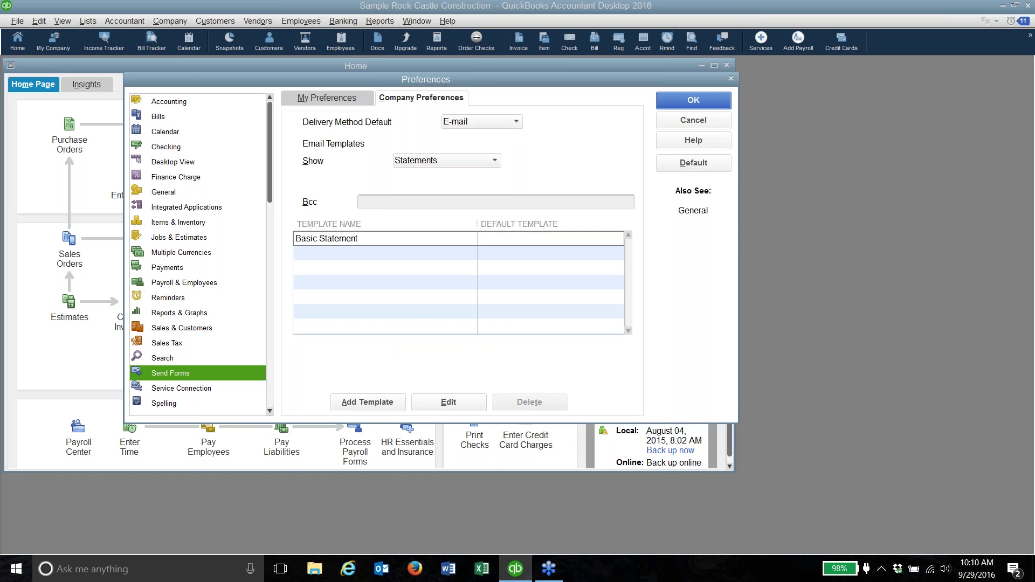
click(398, 400)
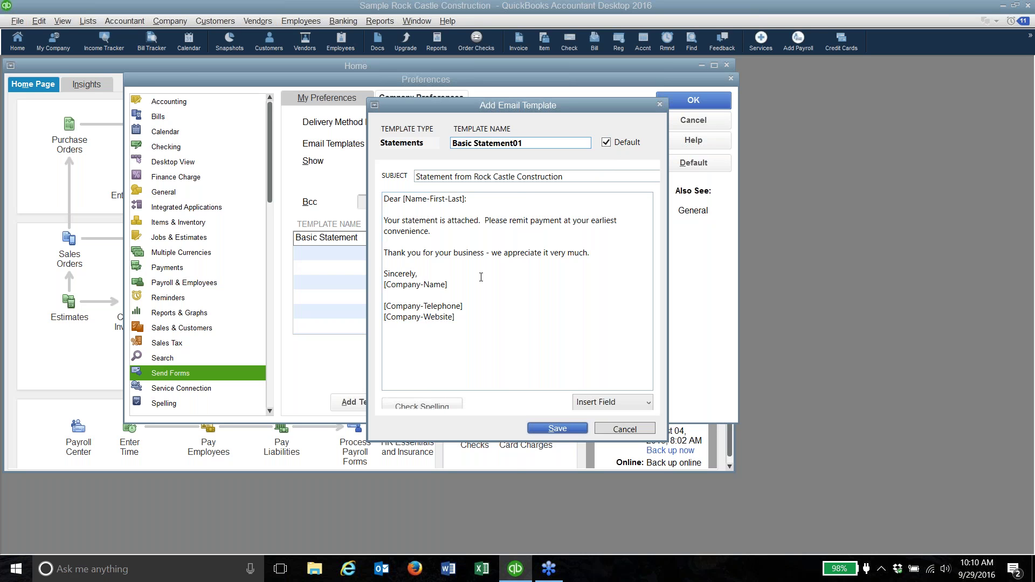
click(624, 429)
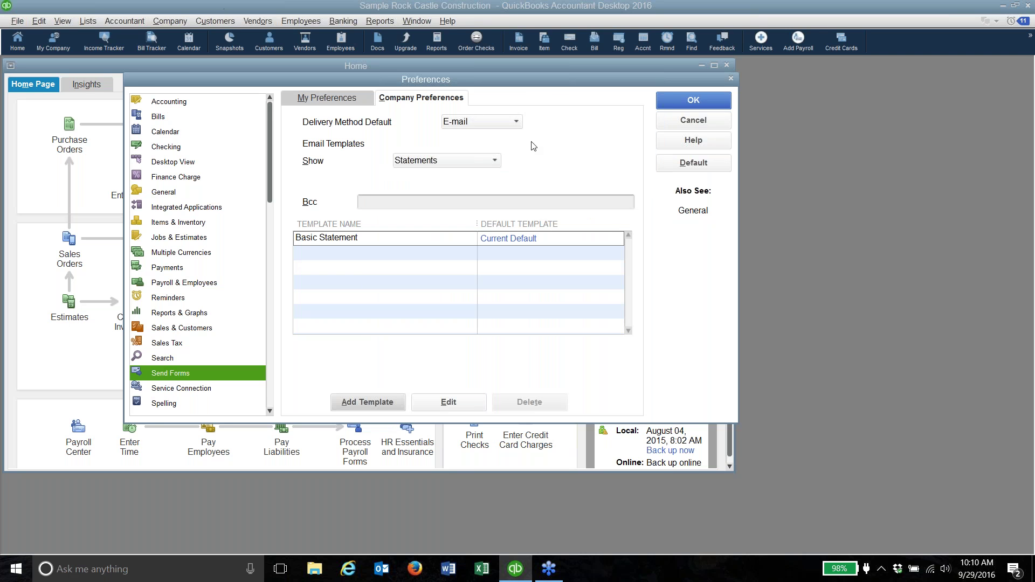
Step: Check the default delivery method for sending forms and close the preferences without saving
click(521, 122)
click(522, 123)
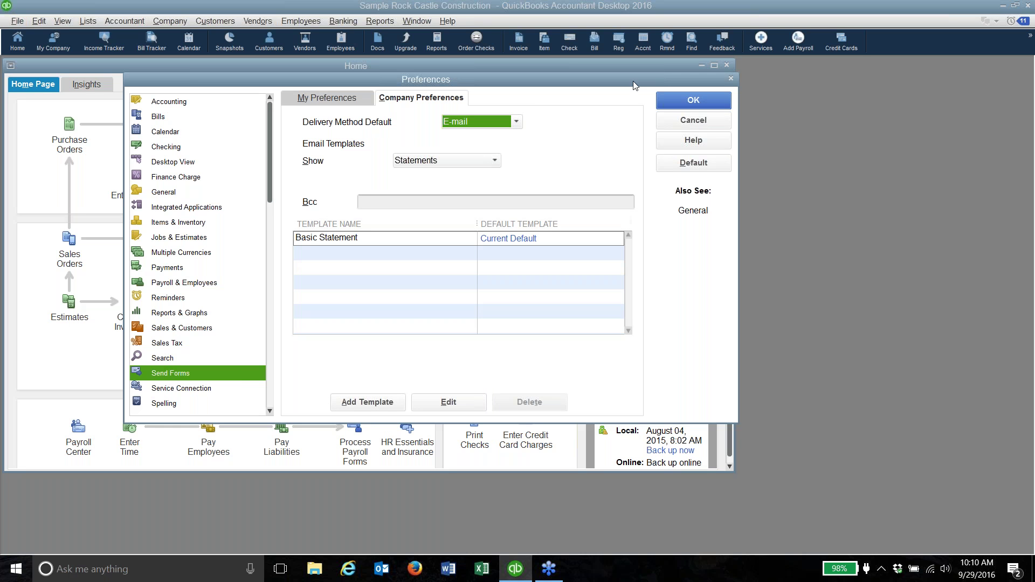
click(672, 123)
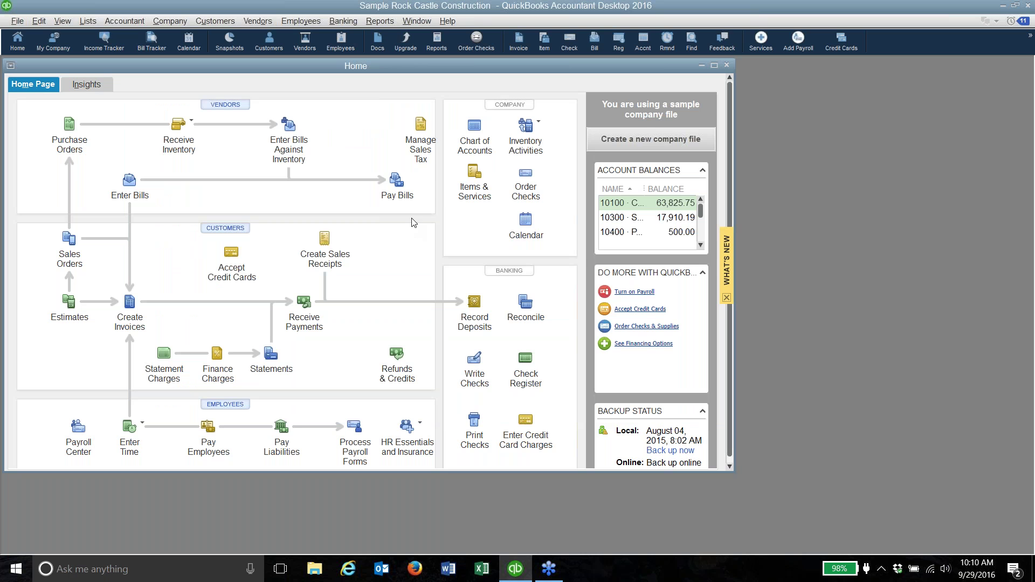
click(39, 23)
click(61, 173)
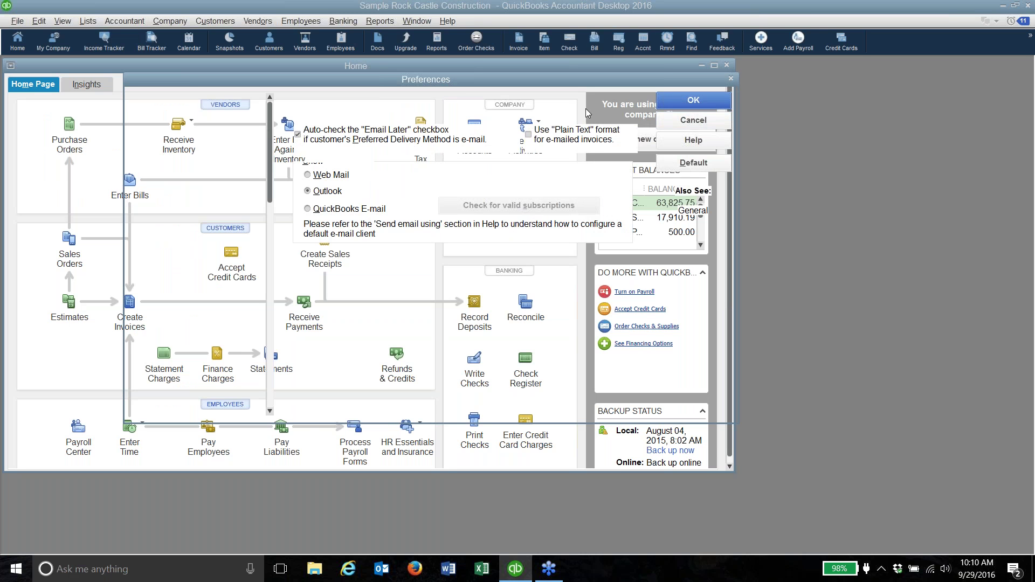
click(694, 120)
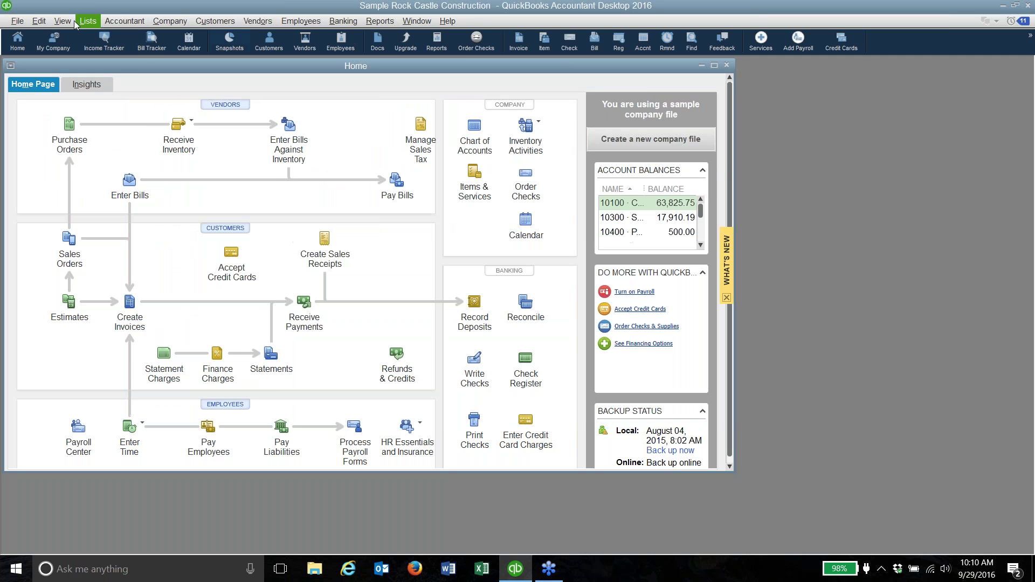
Step: Reopen the preferences, review the personal and company Spelling settings, and leave without saving
click(39, 20)
click(63, 174)
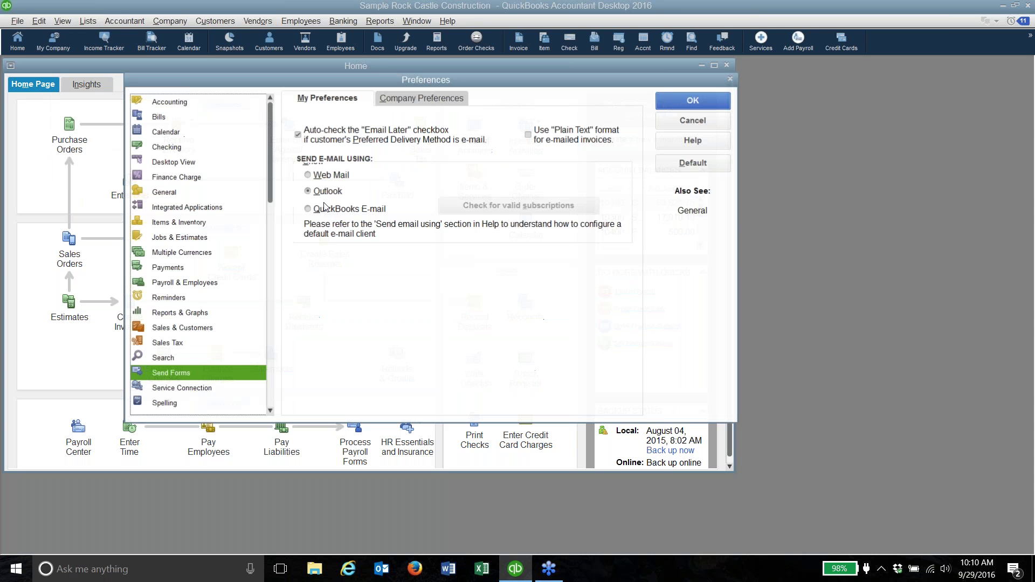
click(169, 404)
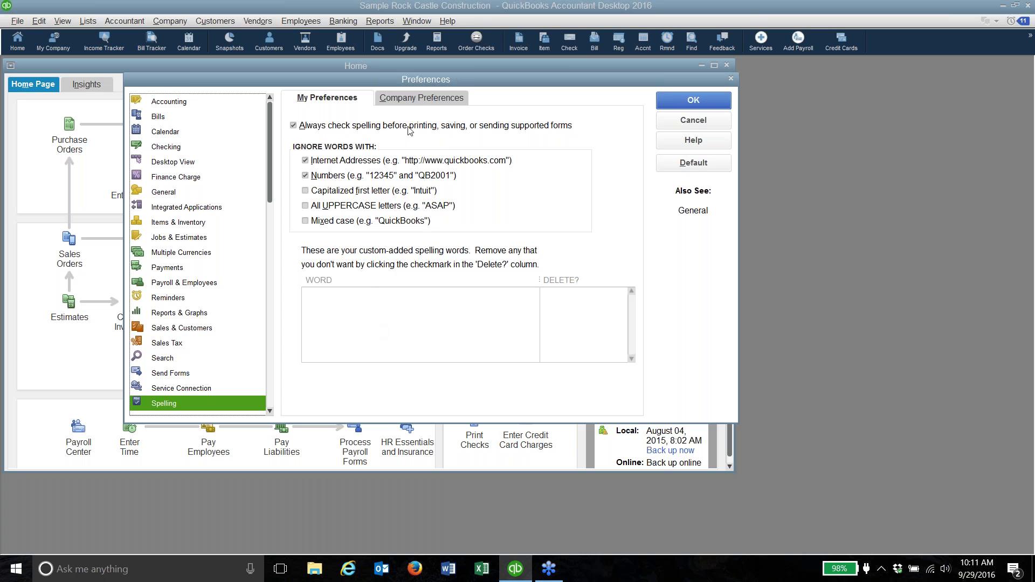
click(423, 103)
click(352, 100)
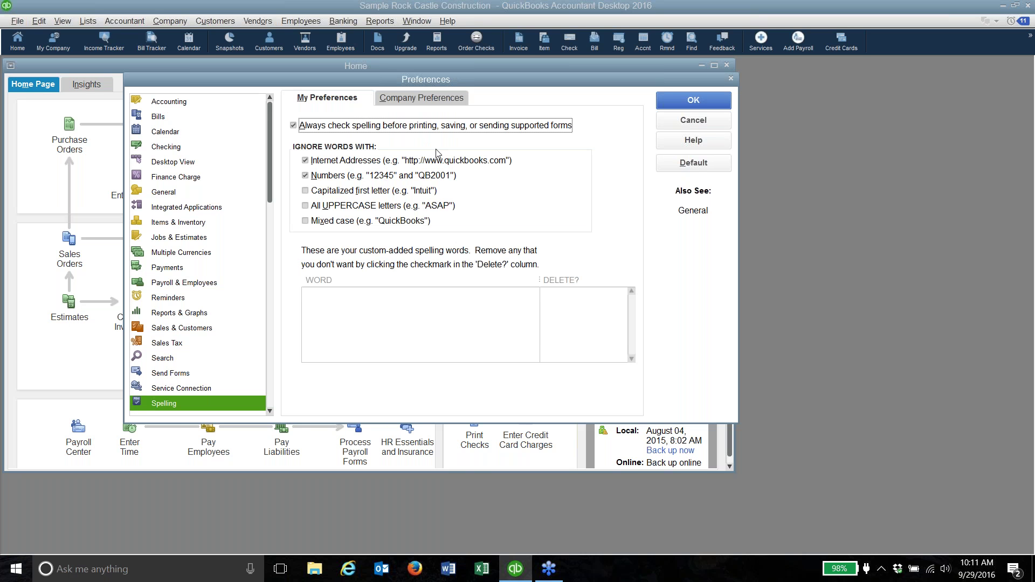
click(694, 121)
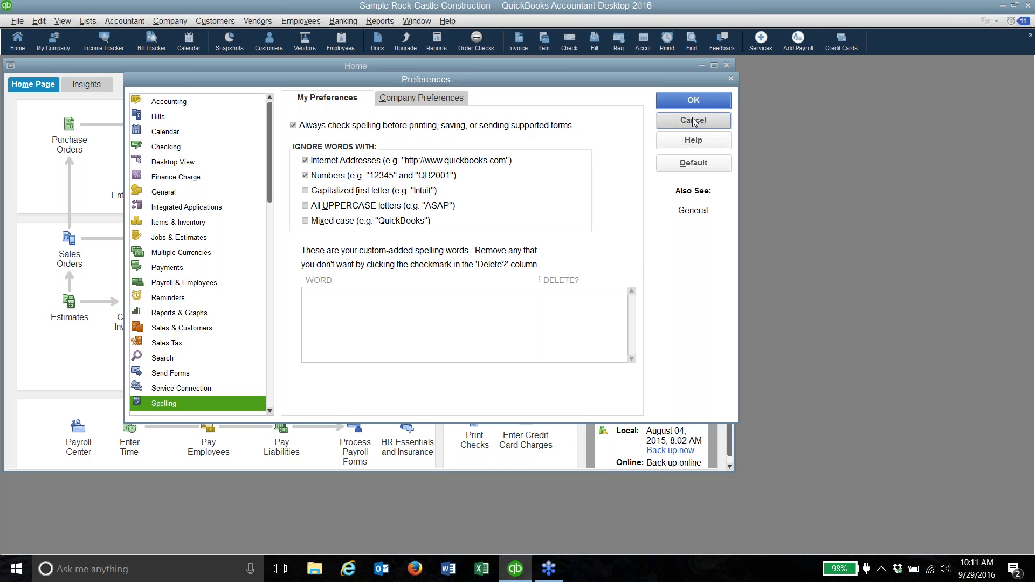